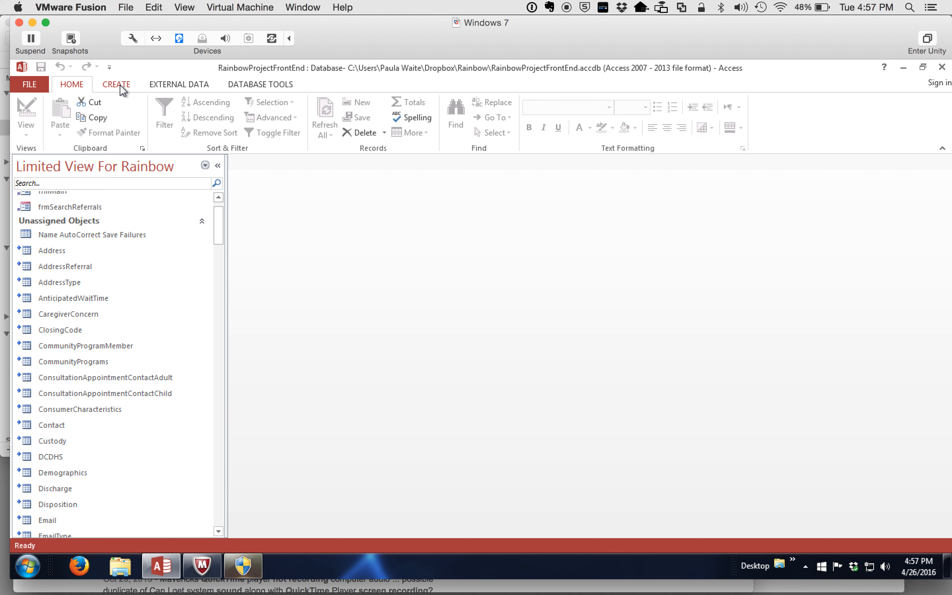
- Create a new query in Design view and add the Contact, Referral and ReferralNumberGenerator tables to it
click(120, 86)
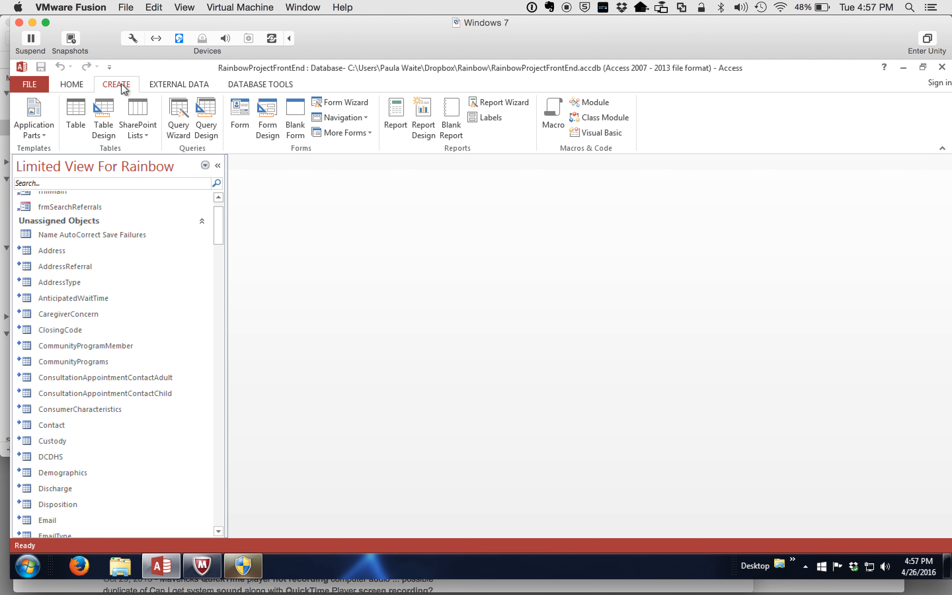
click(209, 115)
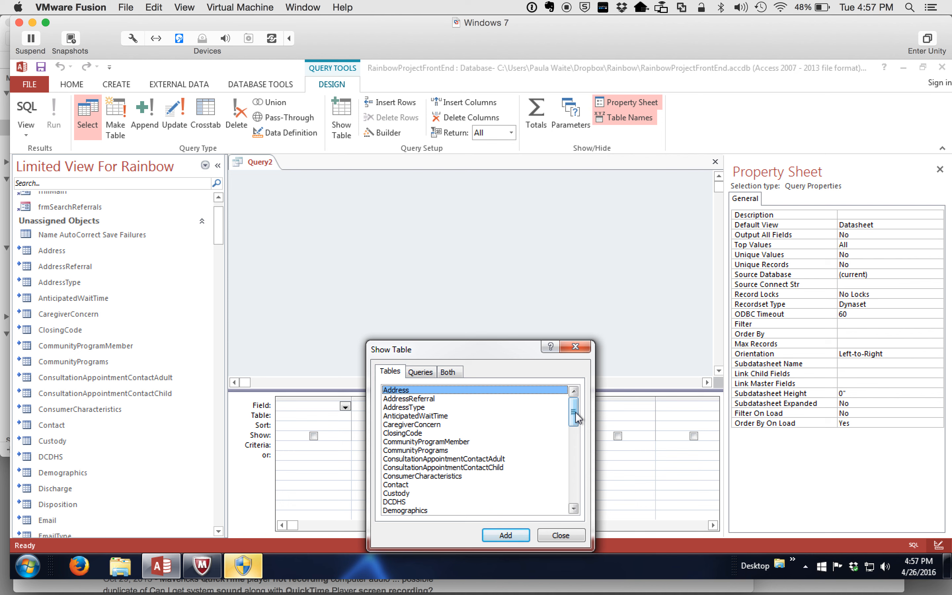
mouse_move(577, 417)
mouse_down()
mouse_move(575, 434)
mouse_move(575, 419)
mouse_up()
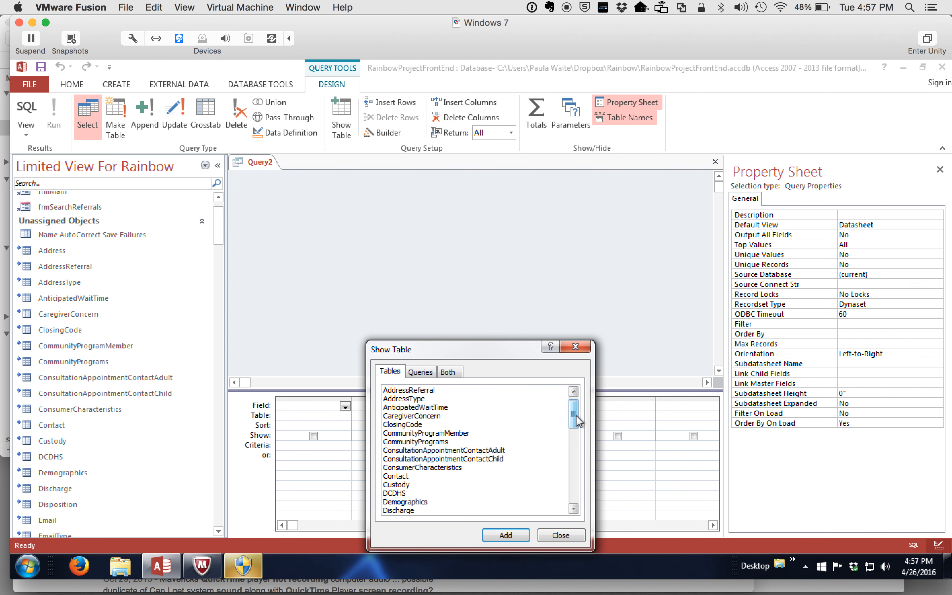
double_click(404, 477)
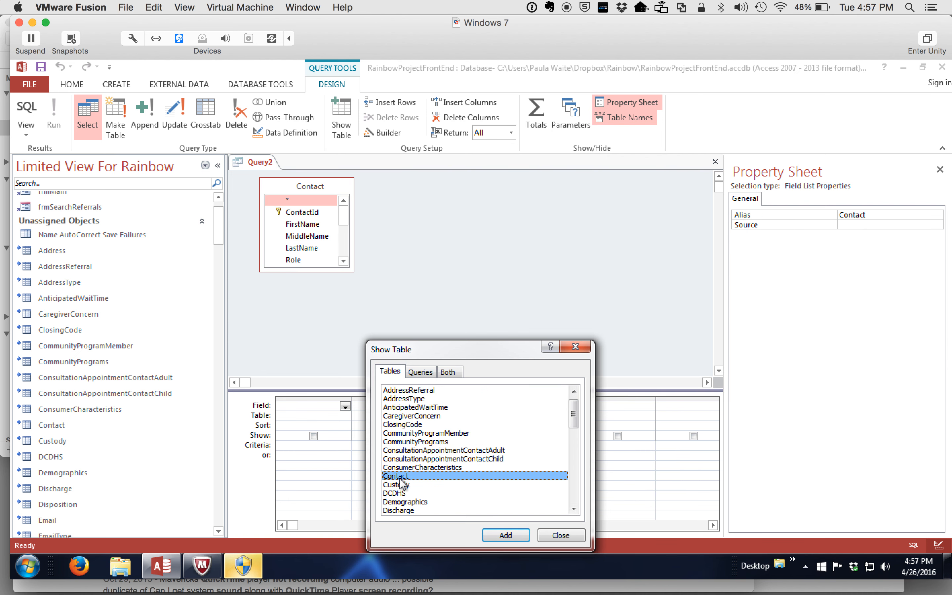
drag(574, 414, 574, 479)
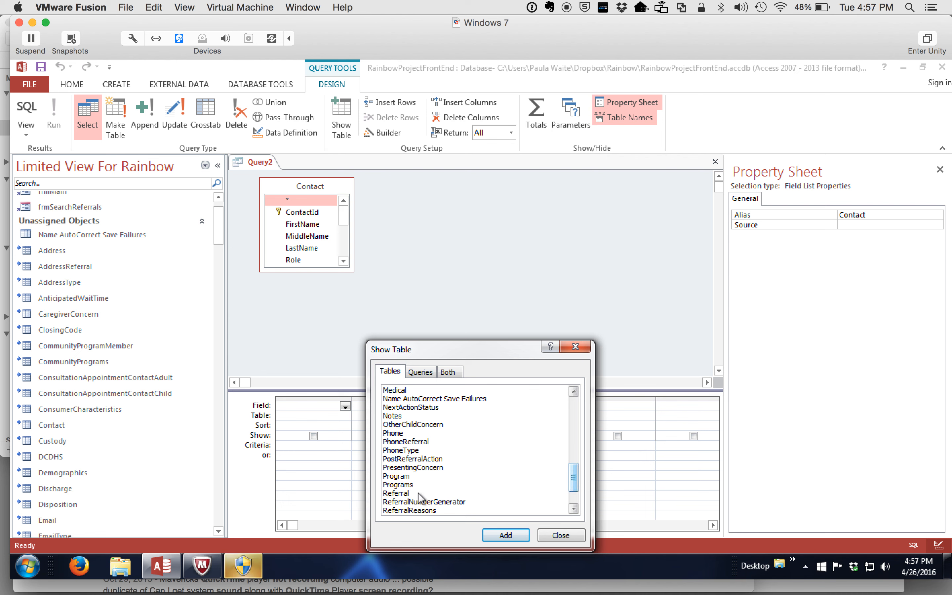
double_click(403, 493)
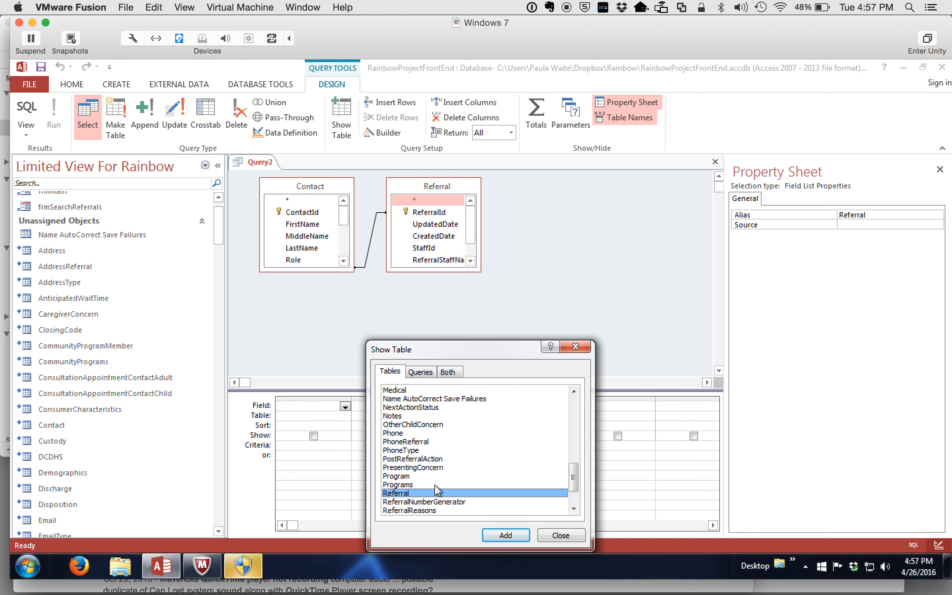
drag(574, 477, 575, 488)
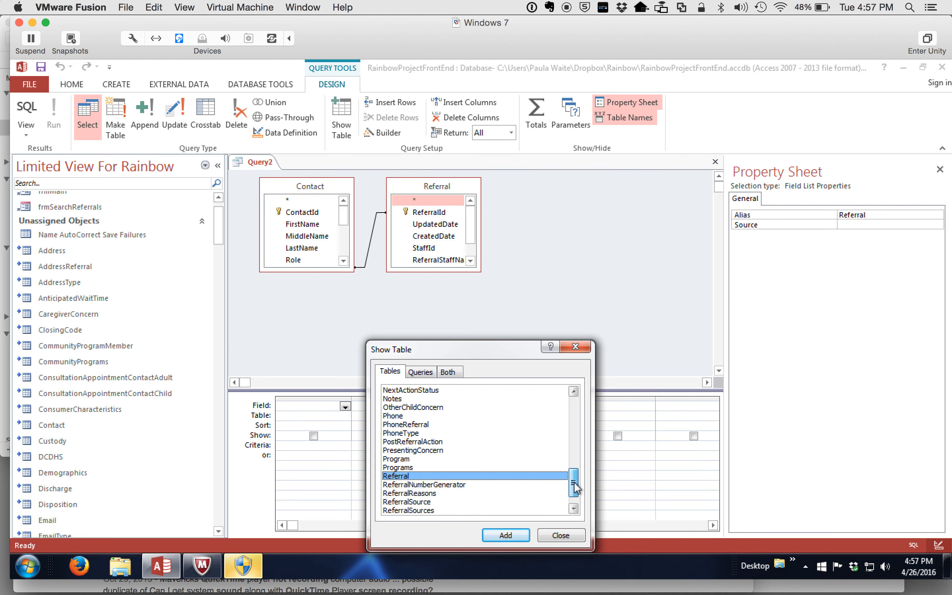
double_click(448, 485)
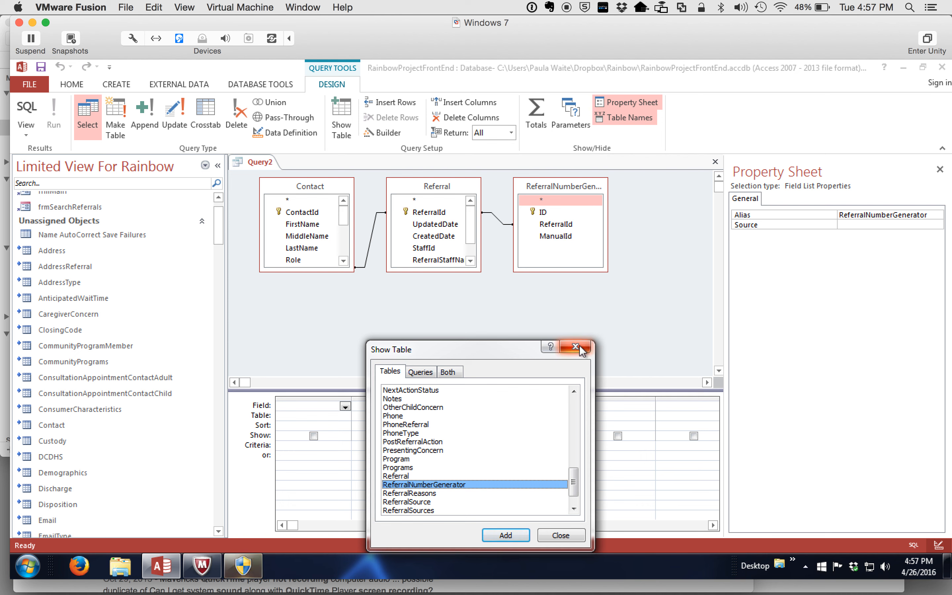
click(557, 535)
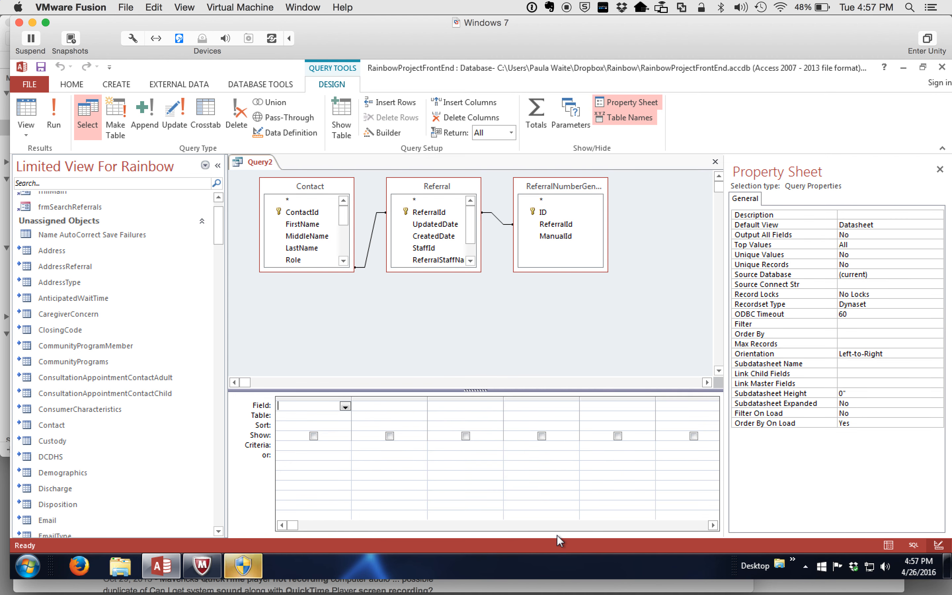
- Add the FirstName, MiddleName and LastName fields from the Contact table to the query grid
click(568, 227)
double_click(302, 224)
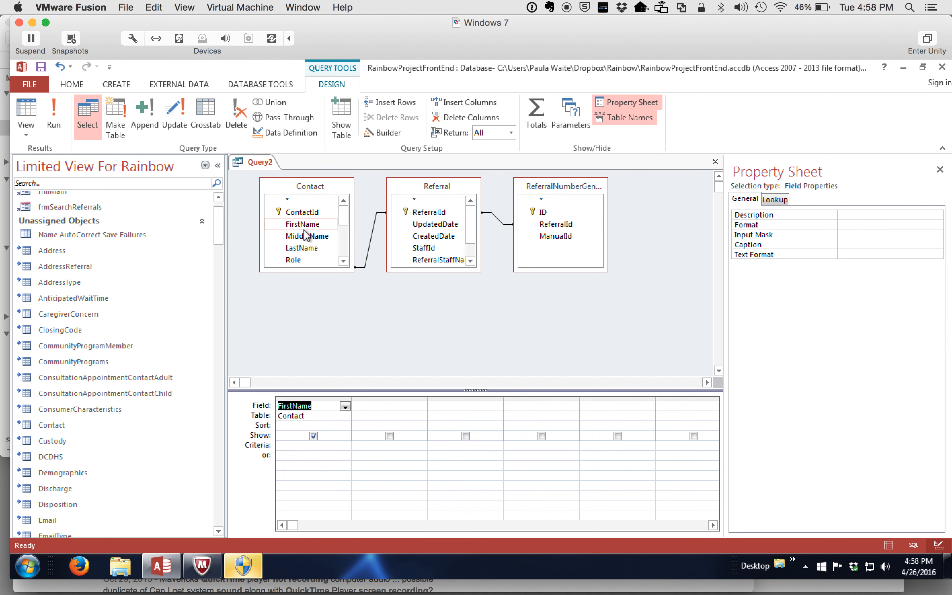
click(303, 236)
double_click(303, 236)
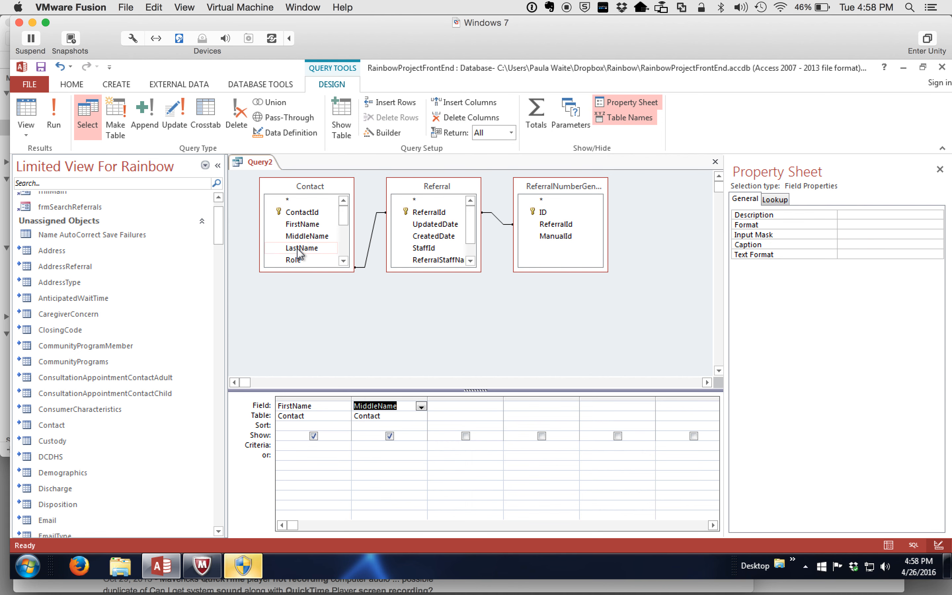
double_click(298, 247)
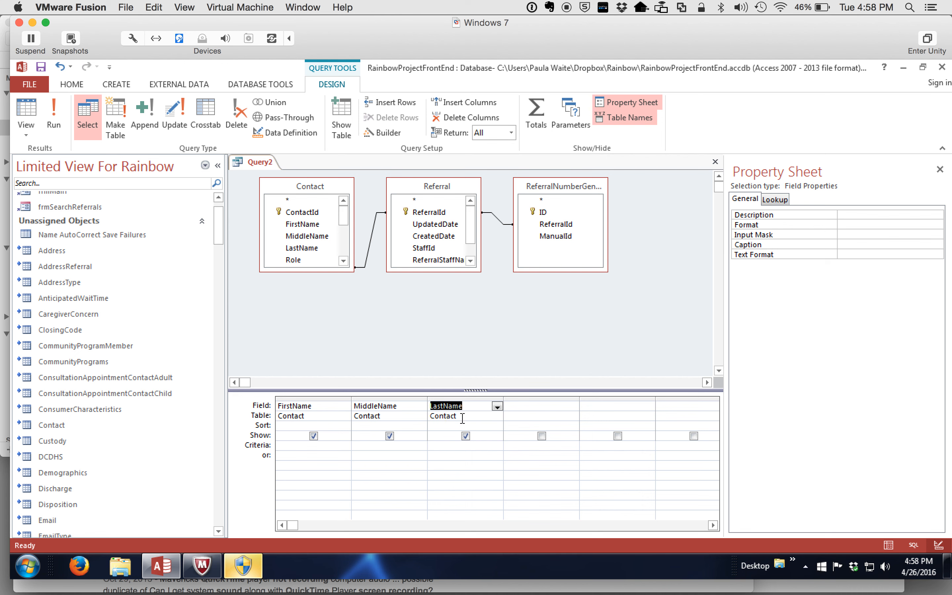
- Add CreatedDate from Referral plus ReferralId and ManualId from ReferralNumberGenerator to the query, and widen the query design area
double_click(437, 236)
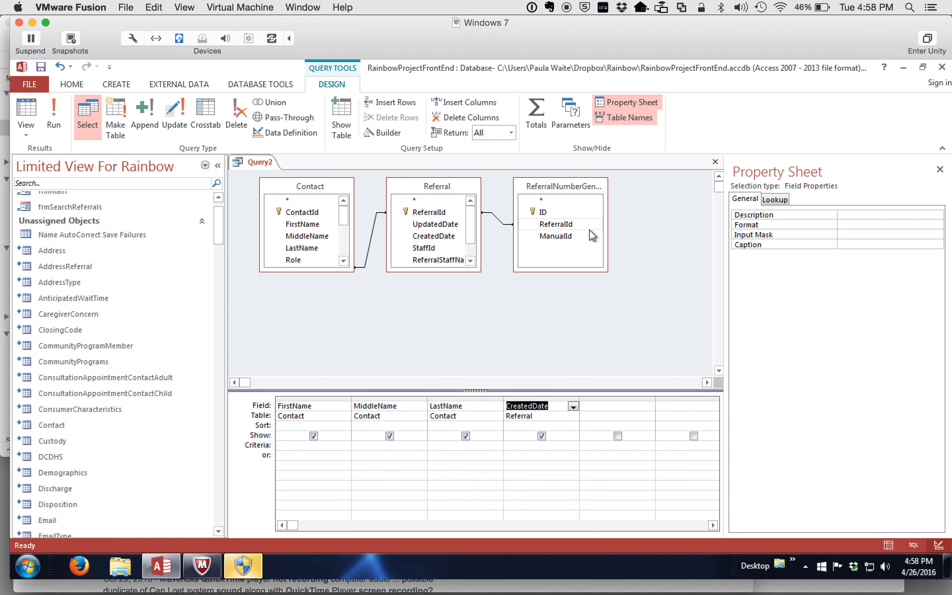
double_click(563, 225)
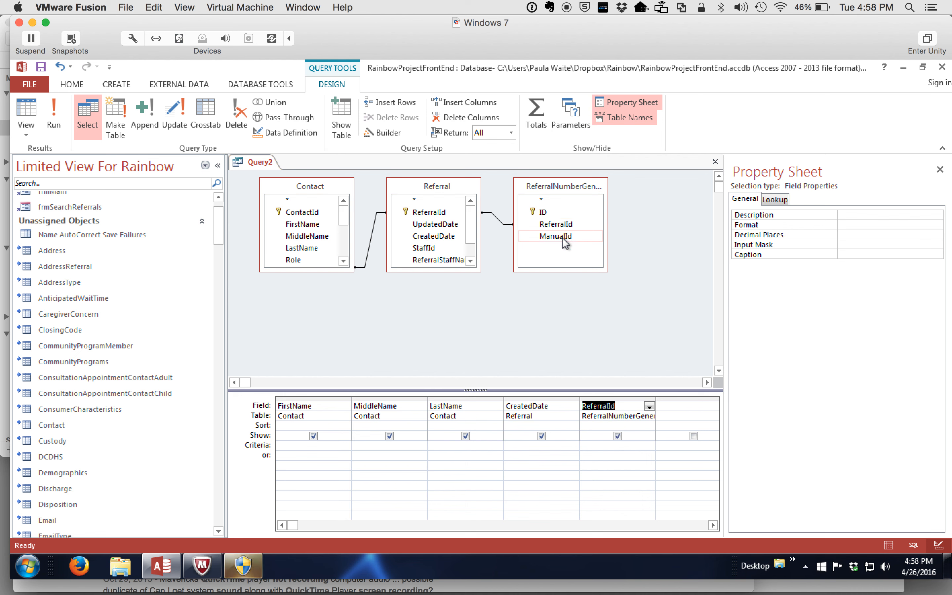
double_click(562, 237)
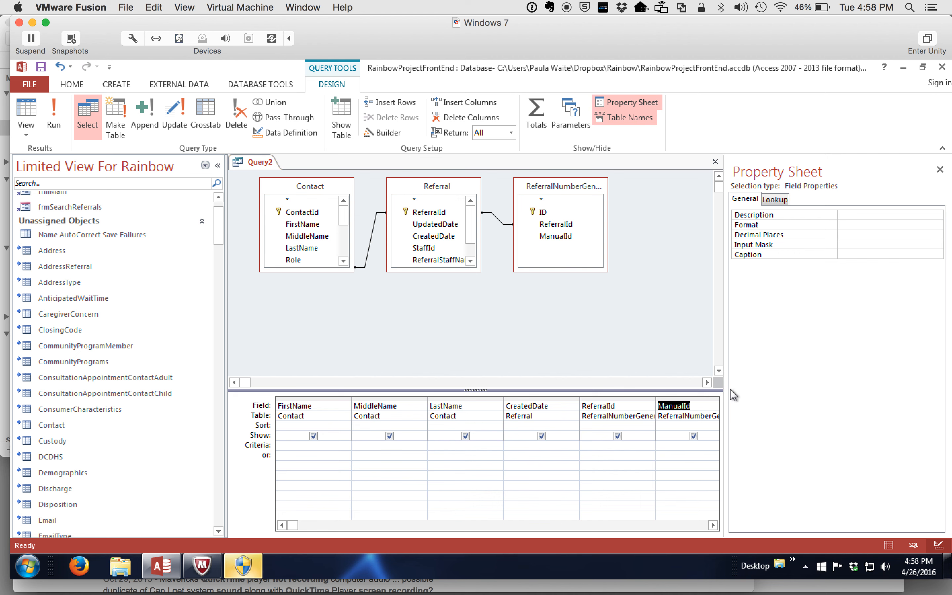
drag(727, 388, 782, 388)
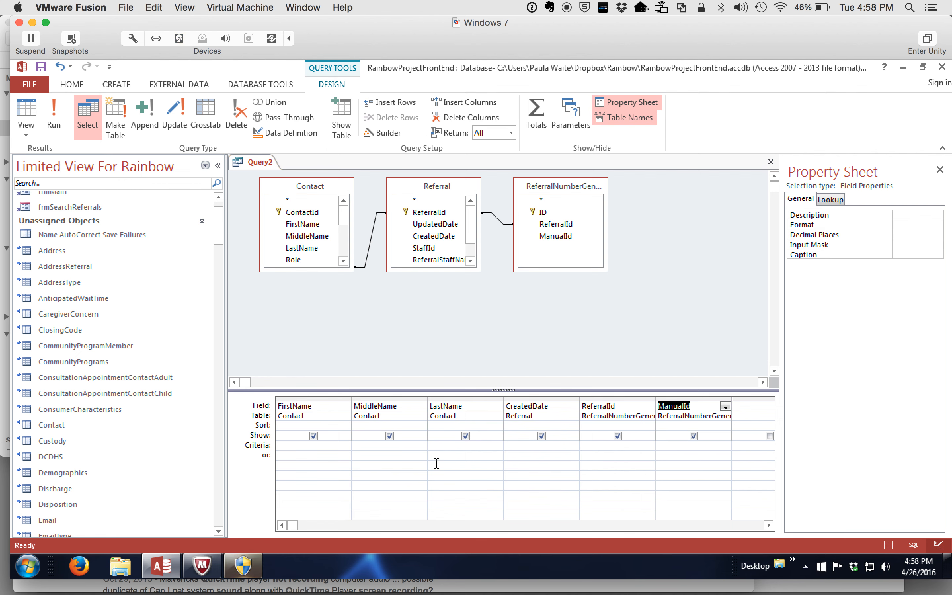
- Run the query to check its records, and return to Design view
click(56, 112)
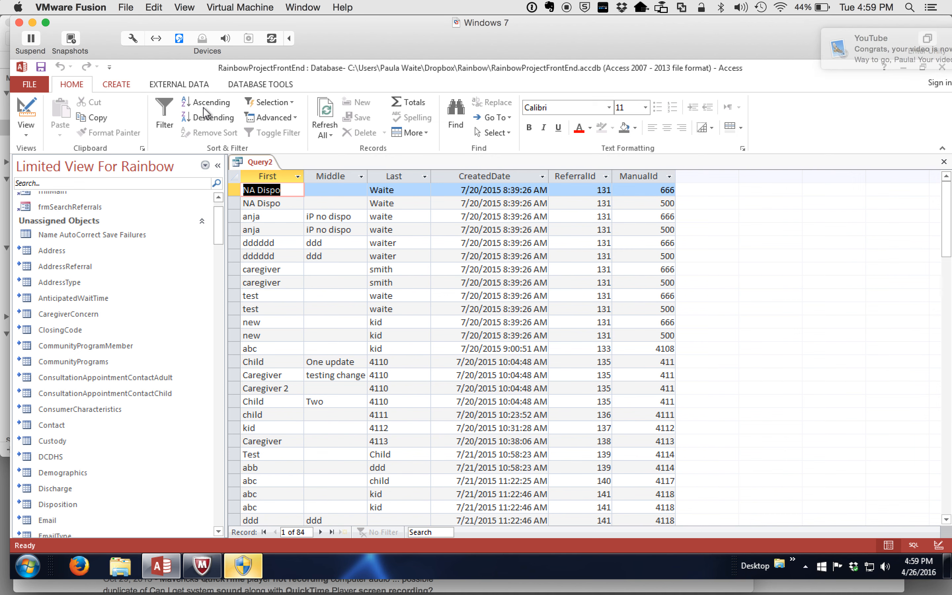
click(26, 136)
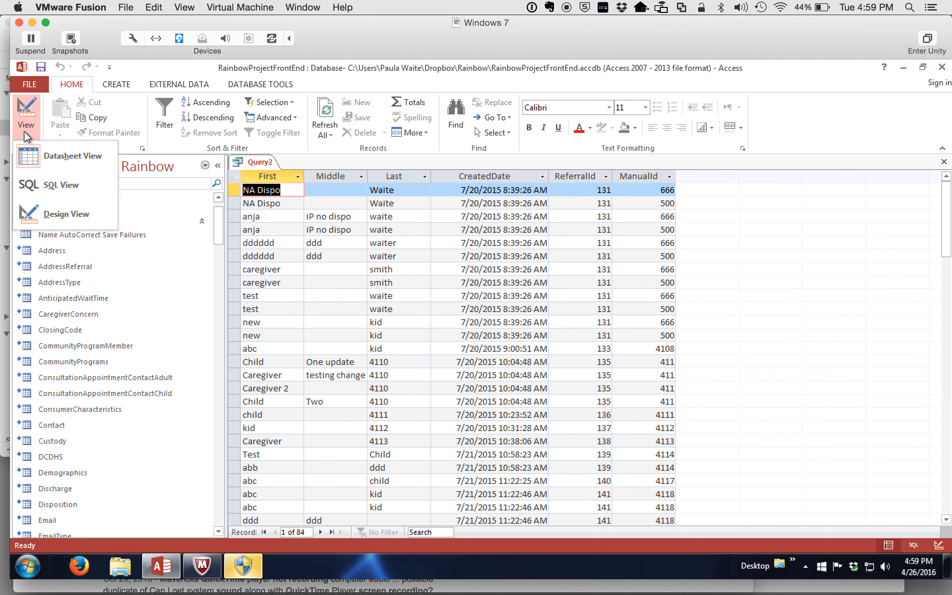
click(54, 215)
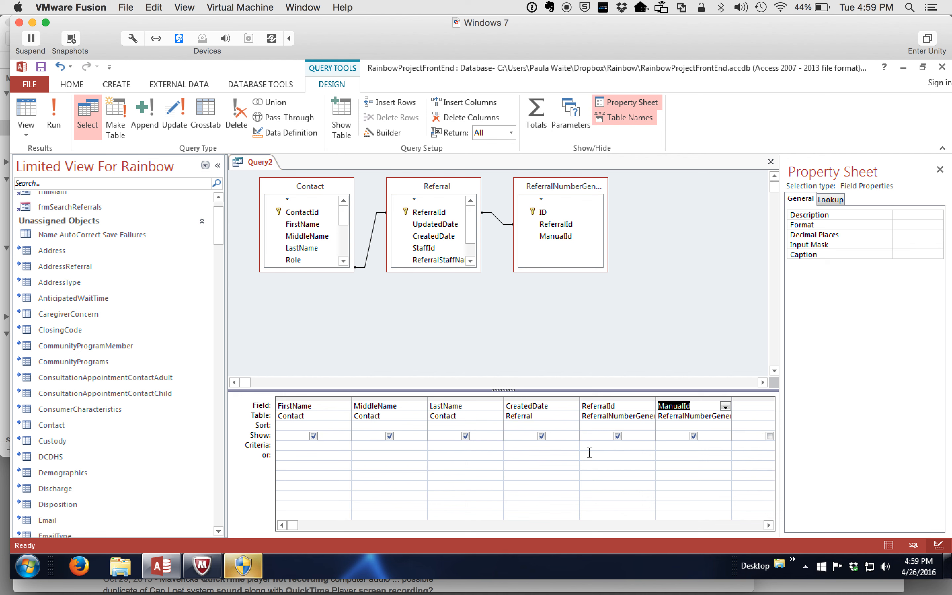
- Set the CreatedDate criterion to > 12/31/2015 and save the query as Query2
click(546, 446)
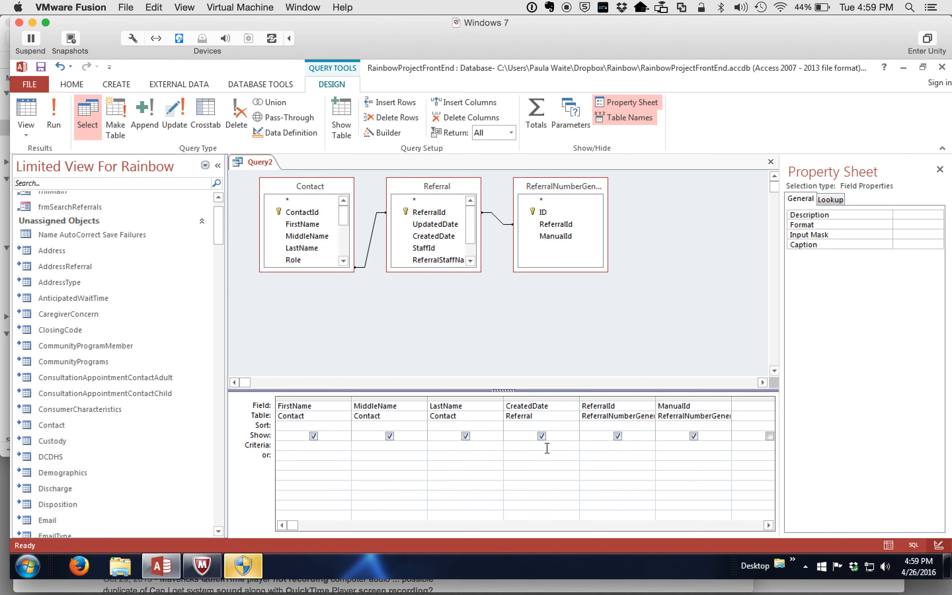
text(>)
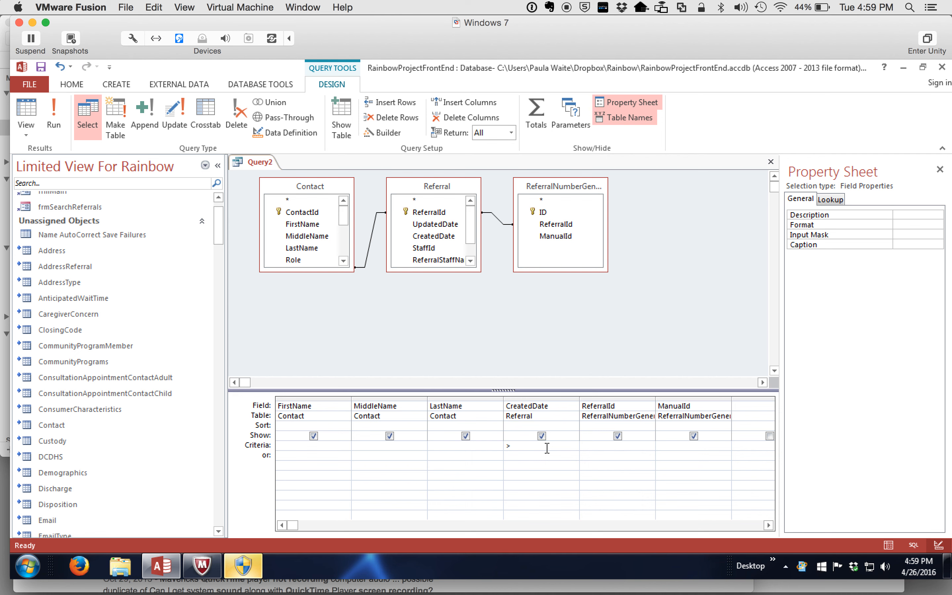
text( 12/31/2015)
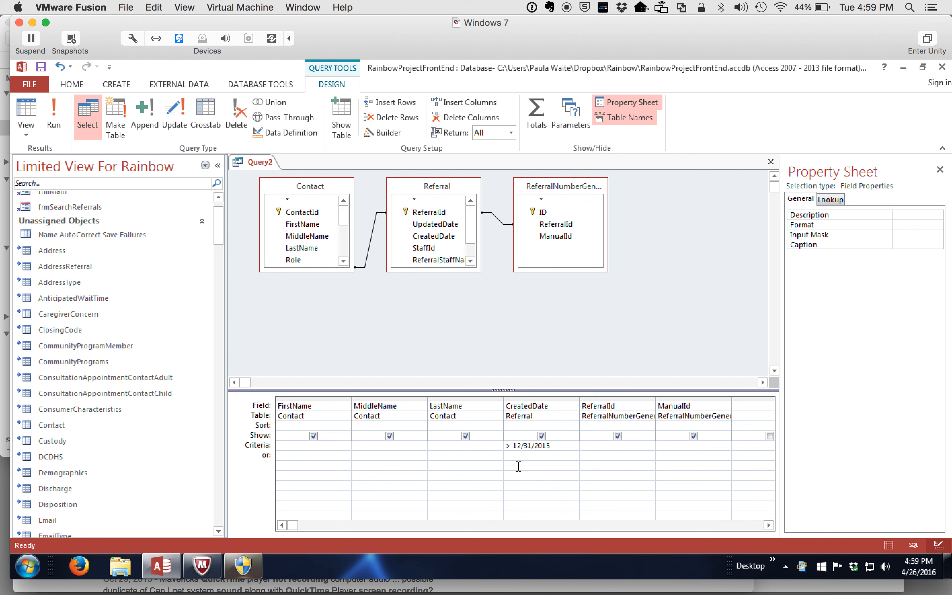
key(ctrl+s)
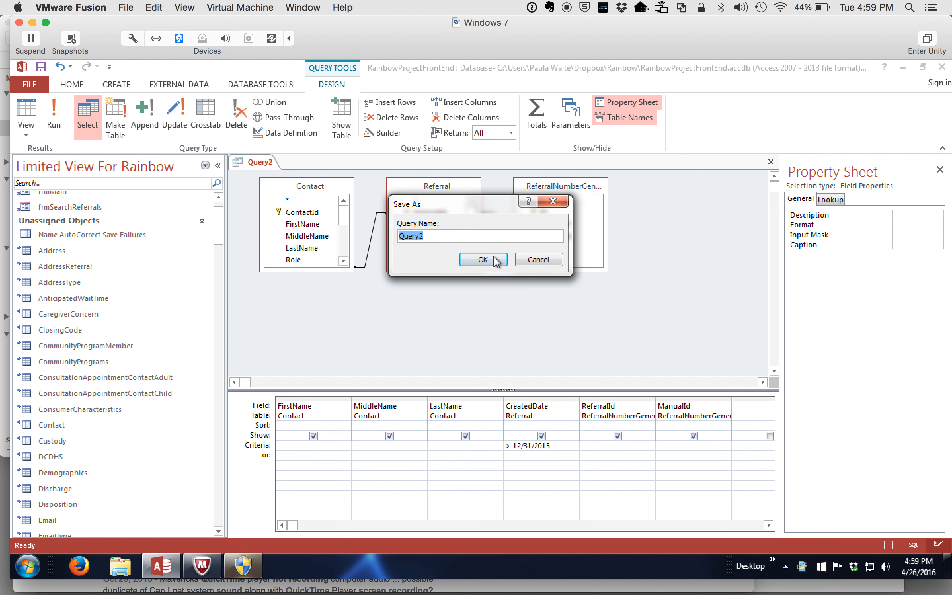
click(483, 259)
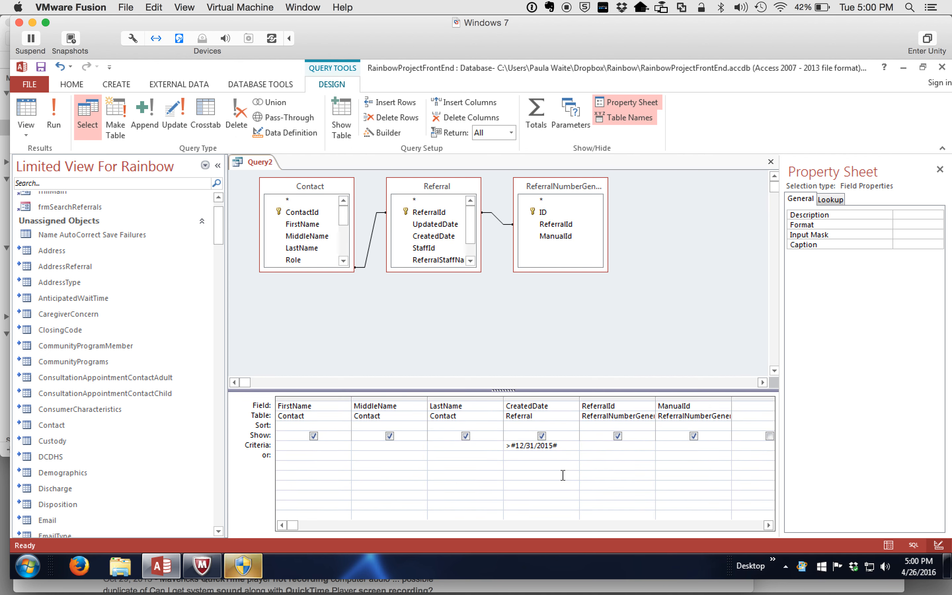
- Examine the query's full SQL statement and return to Design view
click(29, 133)
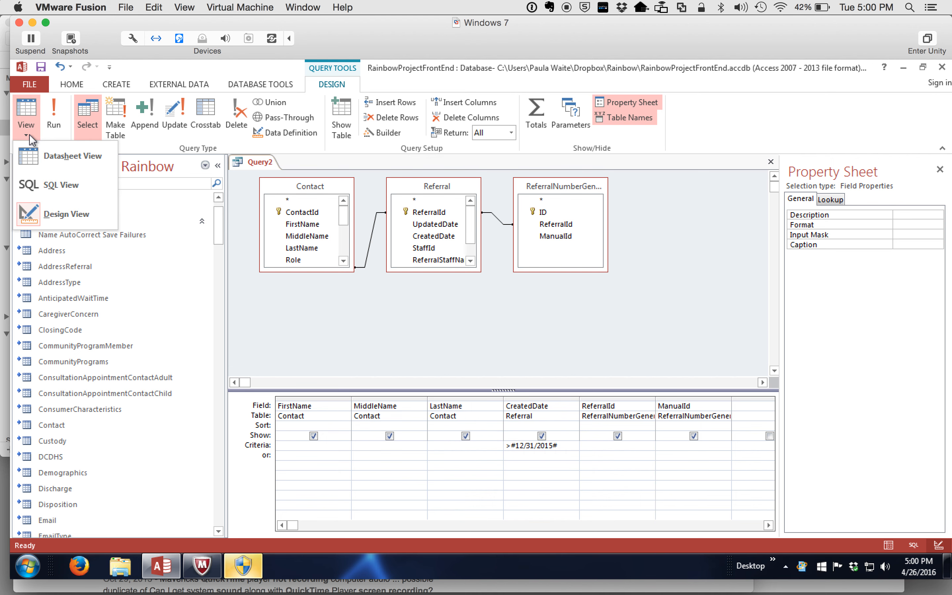
click(60, 181)
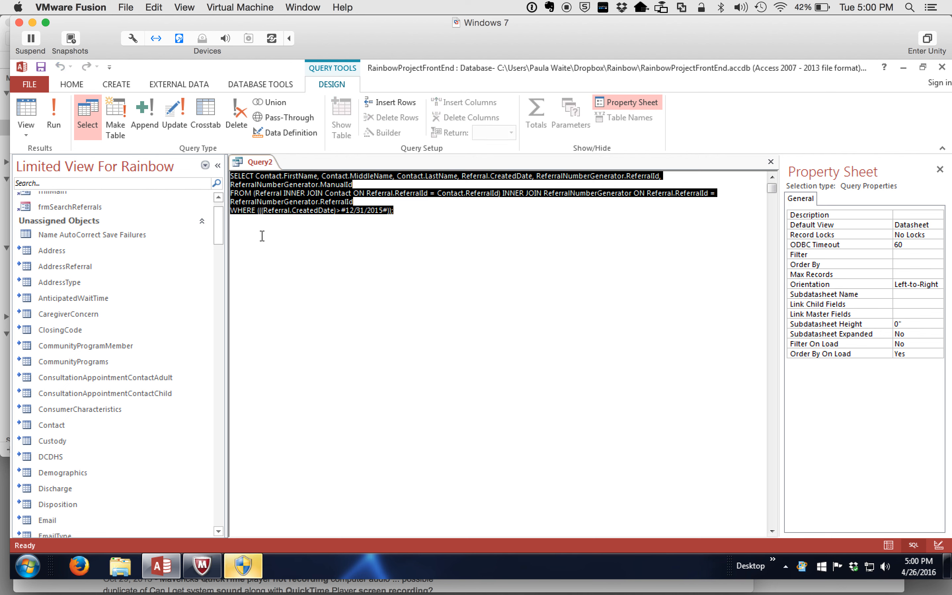
click(427, 209)
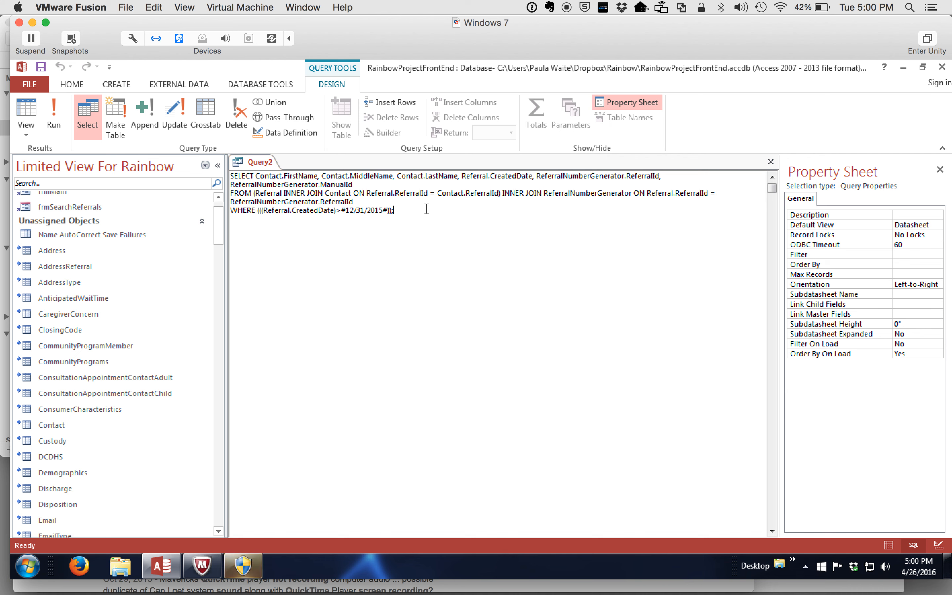
key(ctrl+a)
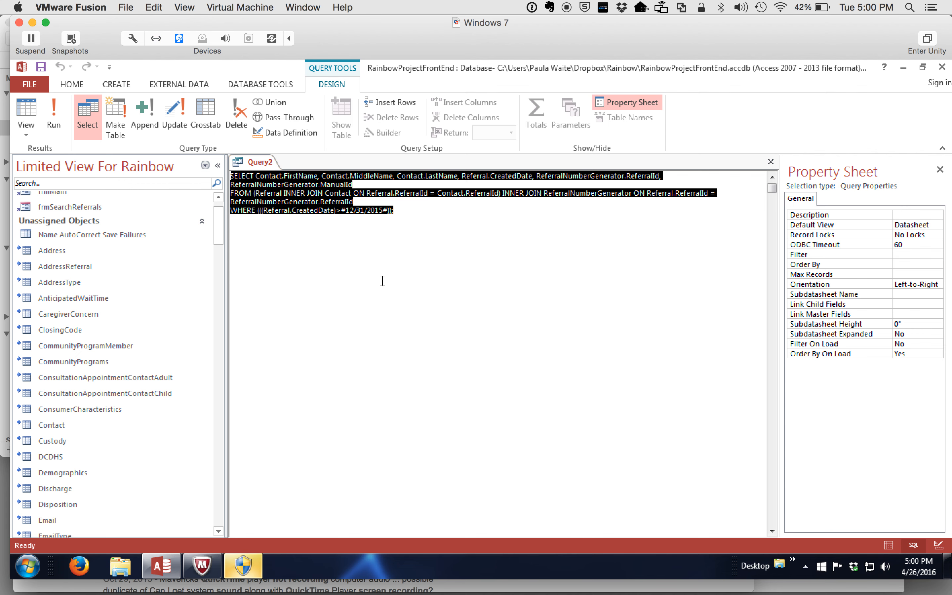
click(31, 136)
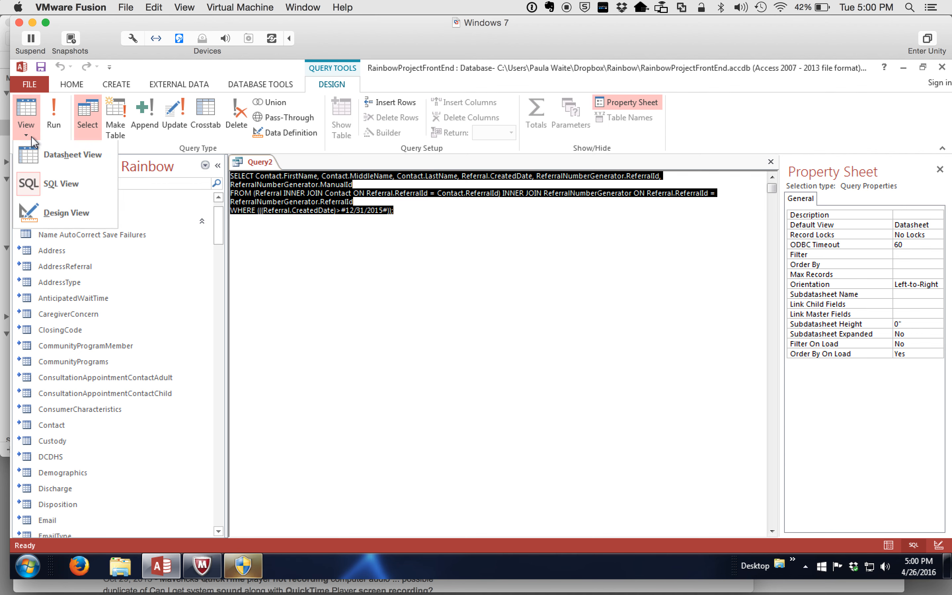
click(47, 215)
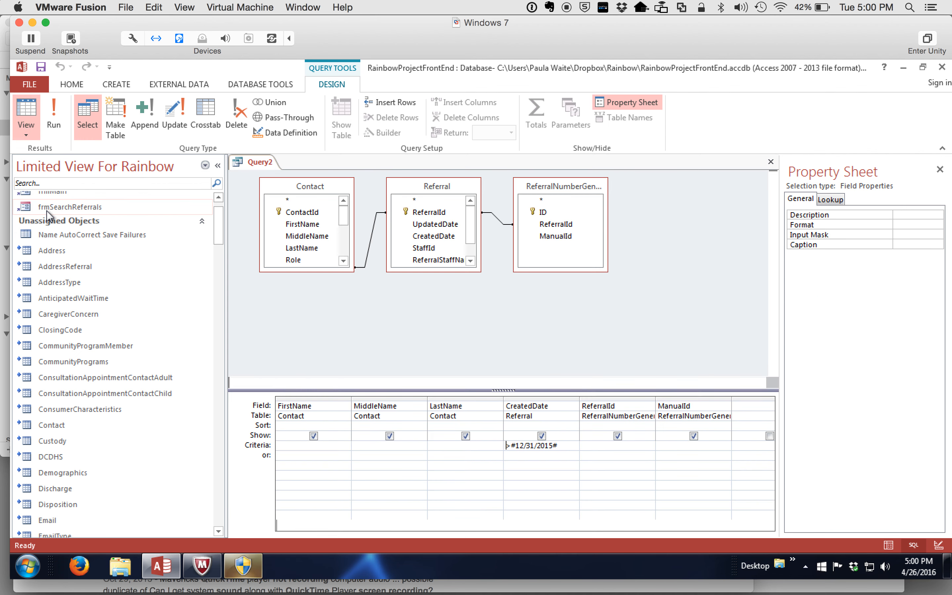
- Change the CreatedDate condition in the query's SQL statement to >#12/31/2014# and run the query
click(27, 131)
click(39, 183)
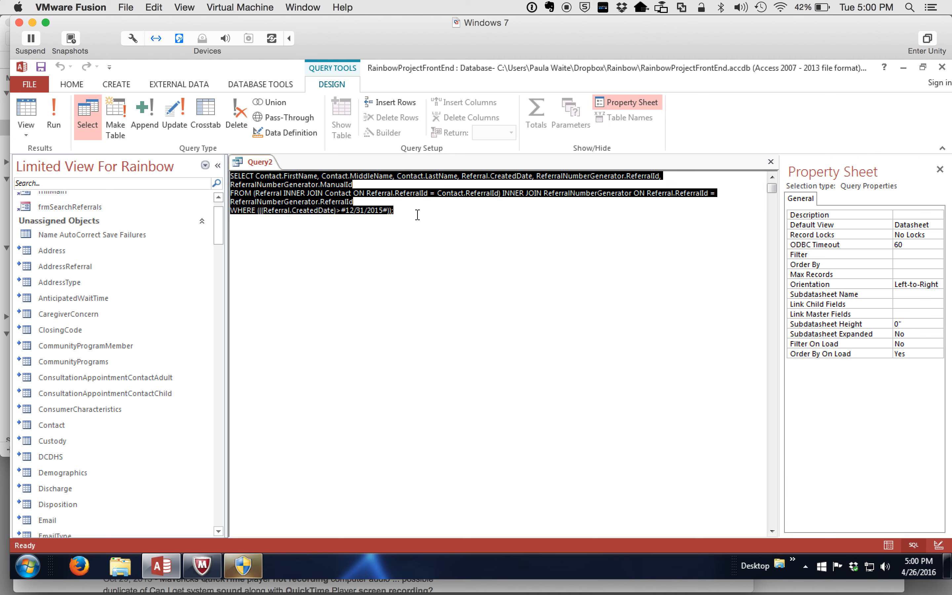
click(384, 210)
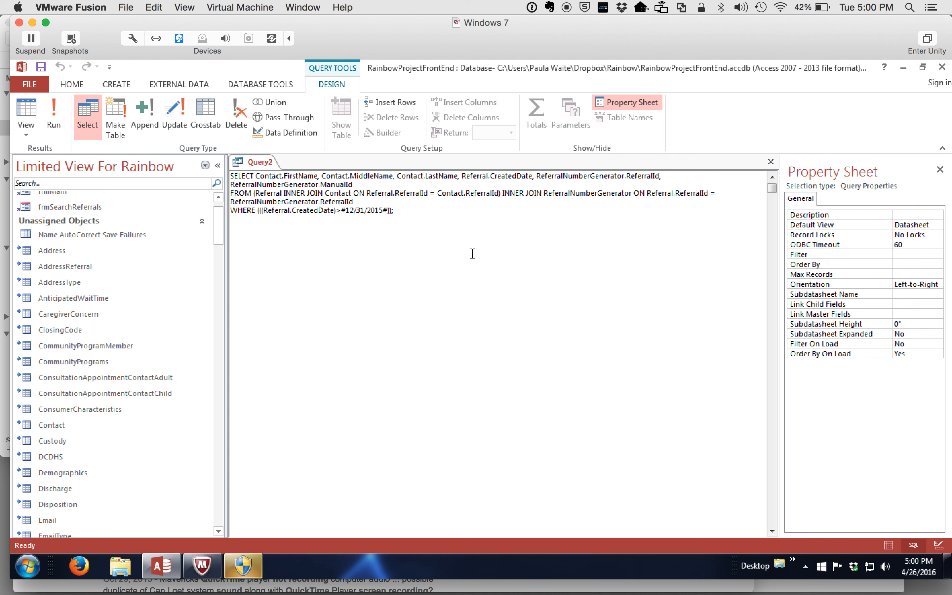
text(4)
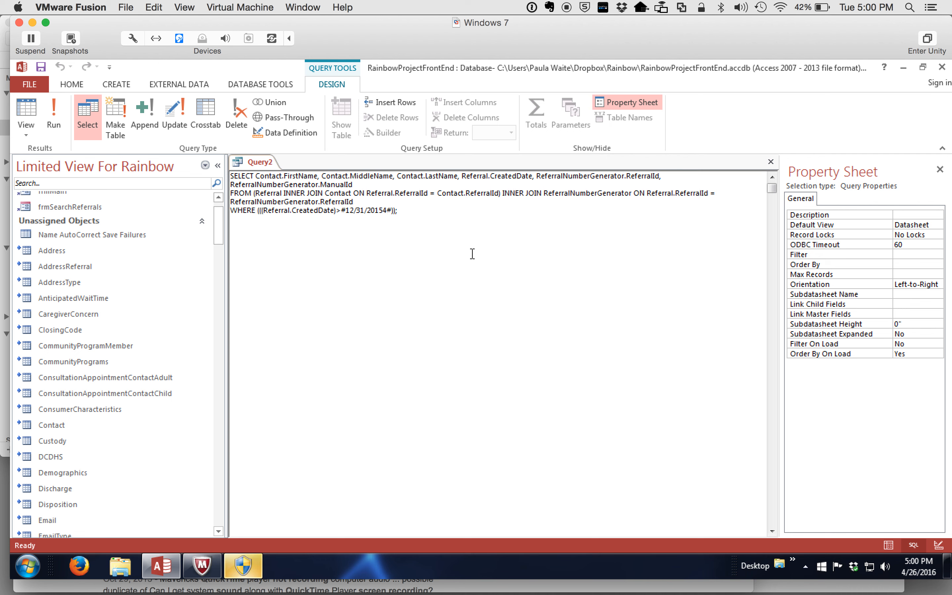
key(BackSpace)
key(BackSpace)
text(4)
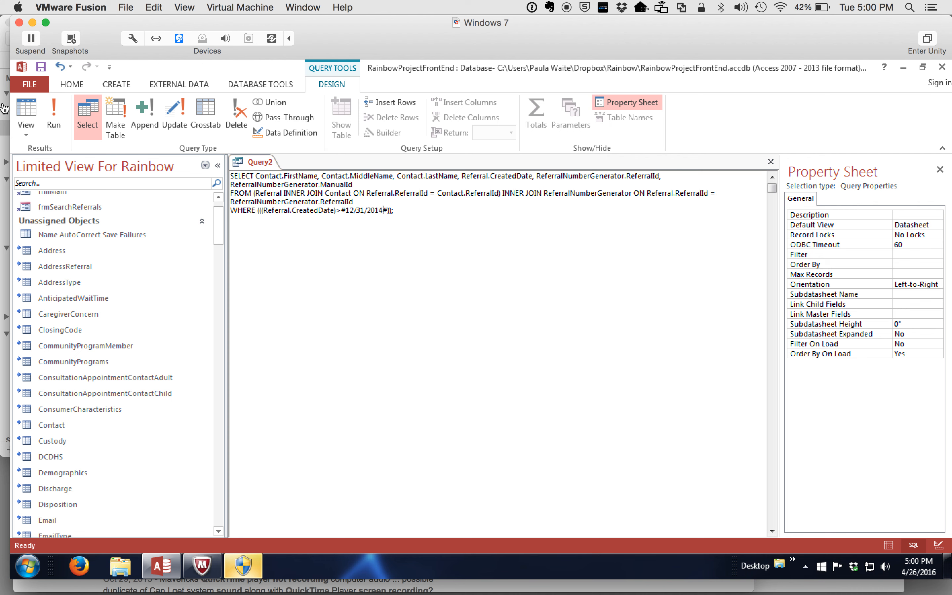
click(47, 115)
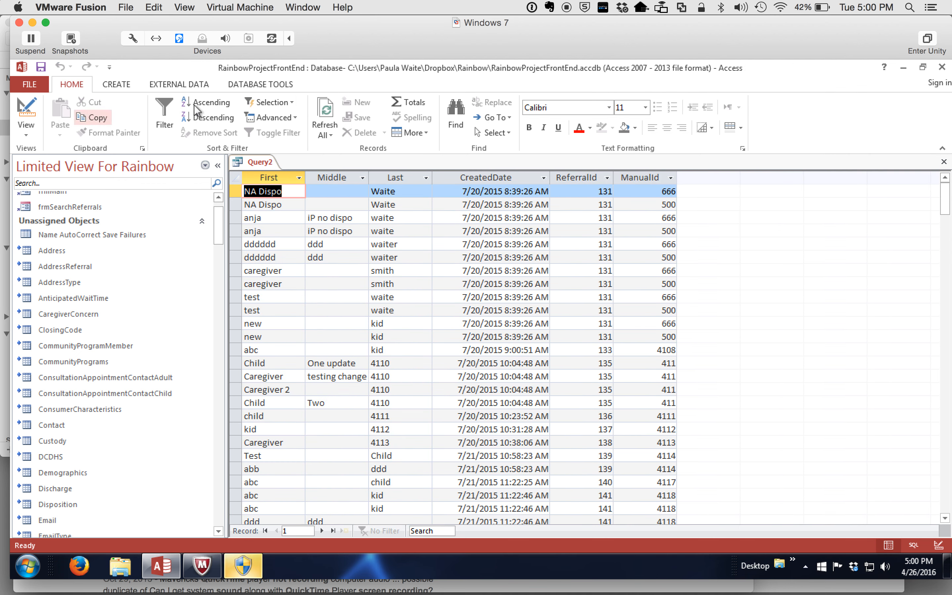